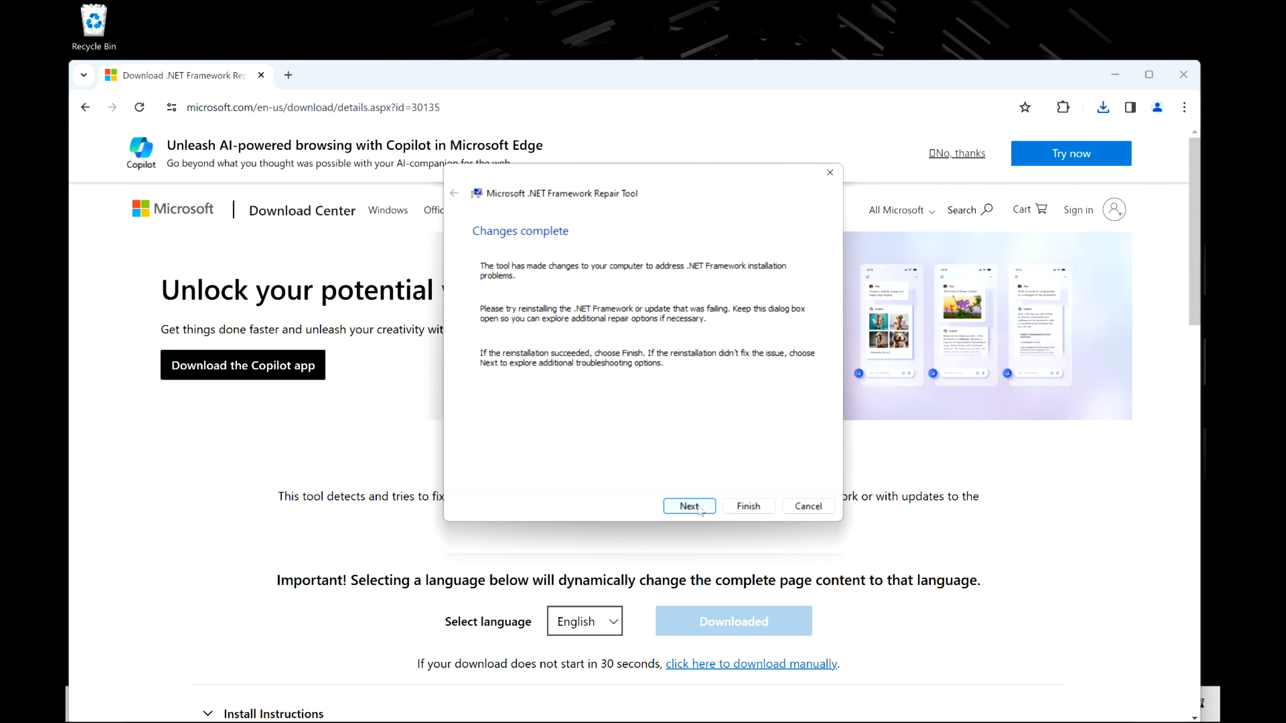
- Finish the .NET Framework Repair Tool wizard and close the browser window
click(689, 506)
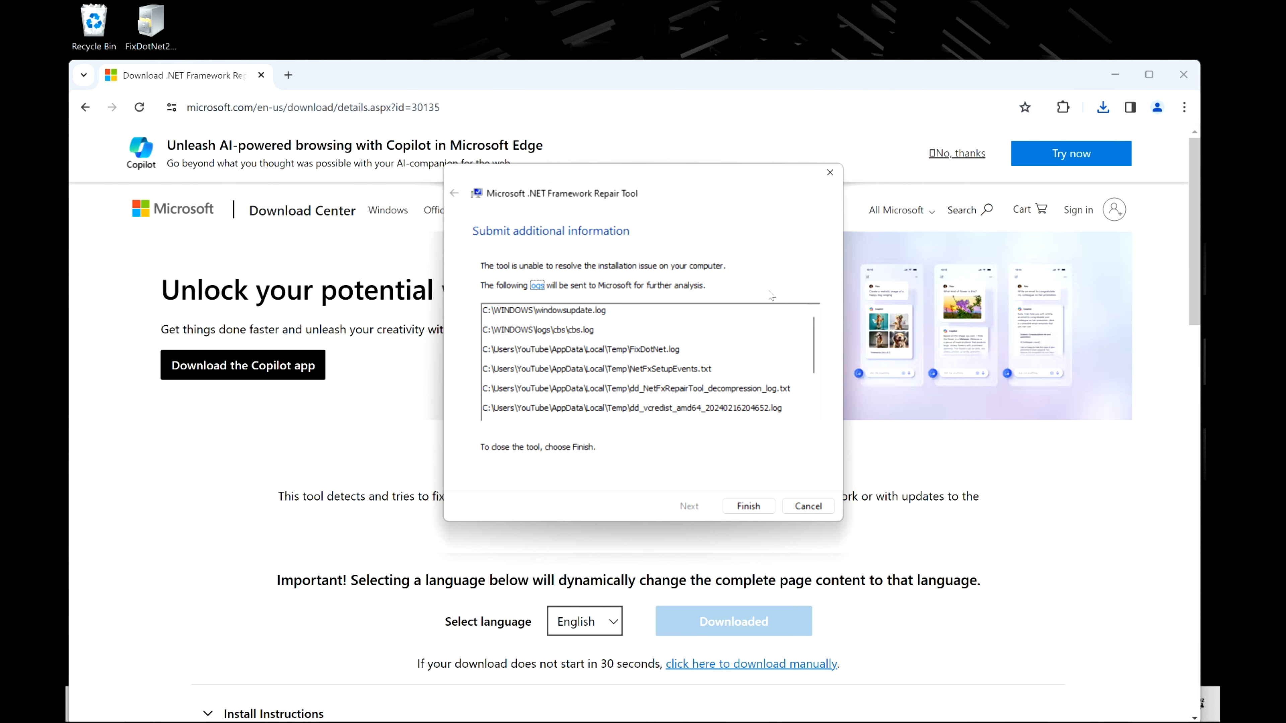
click(748, 506)
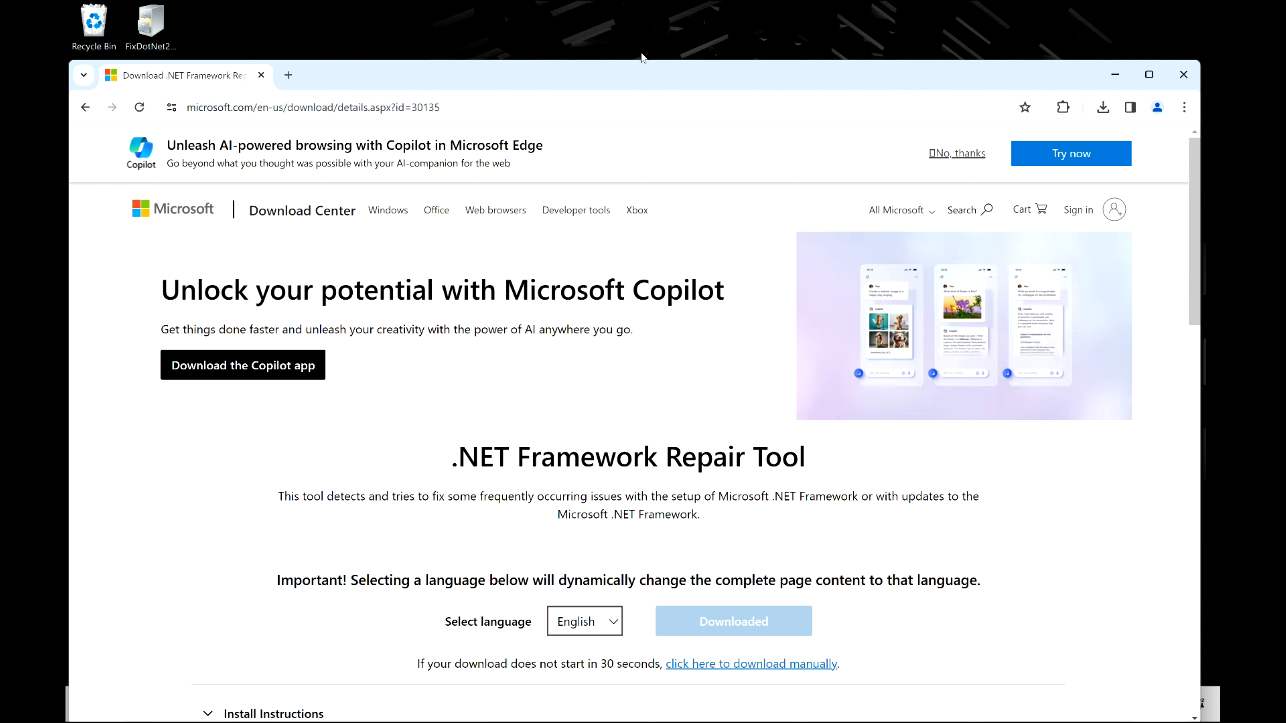
click(1183, 74)
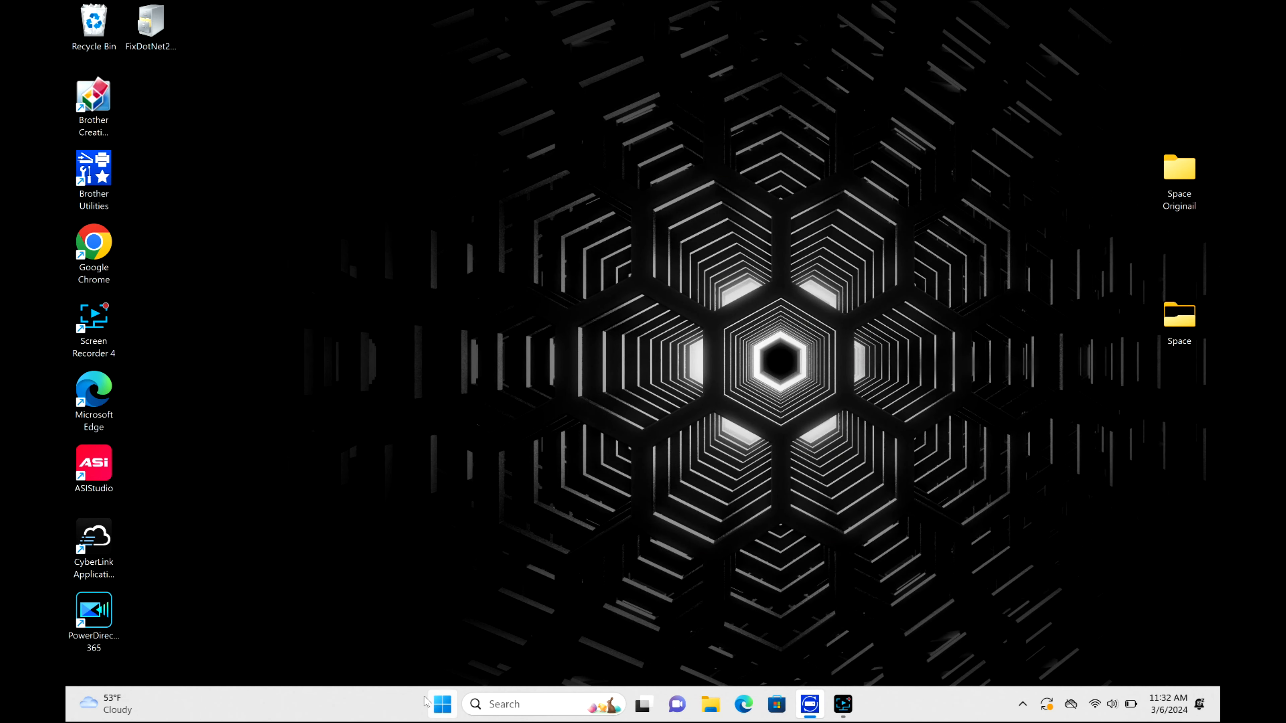
- Open Settings, search for troubleshoot, and go to the Other troubleshooters list
click(442, 704)
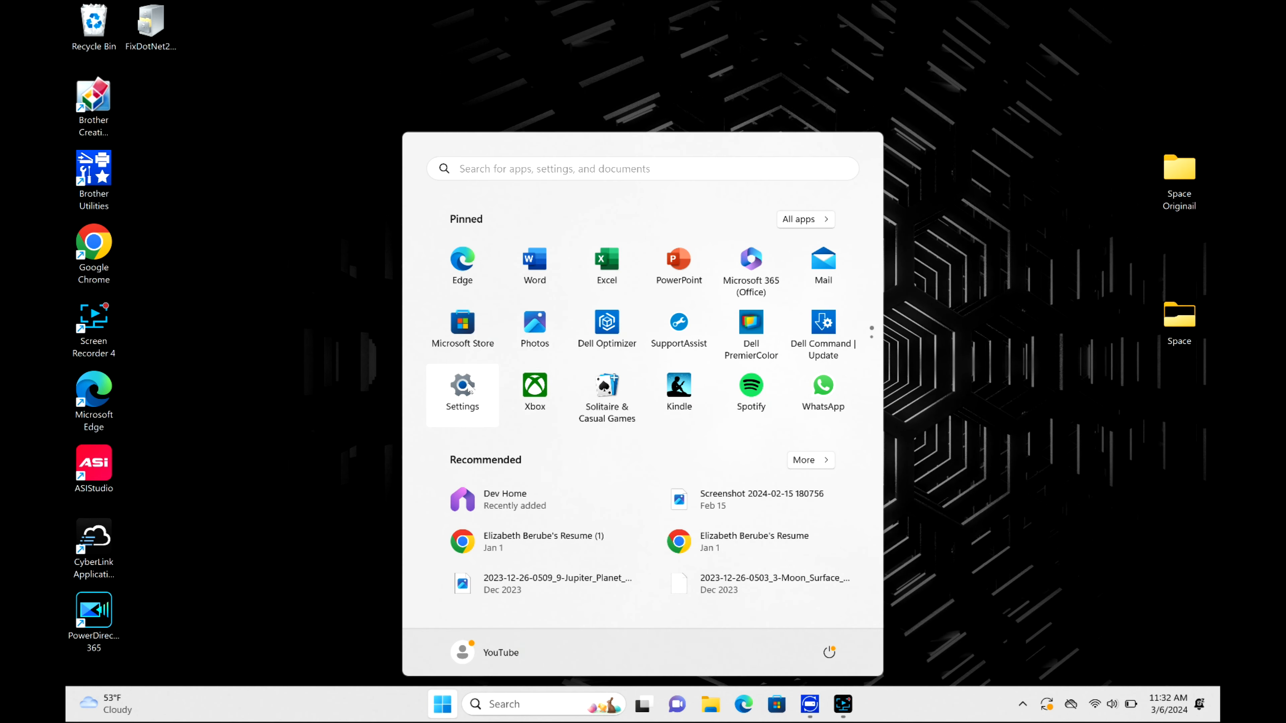
click(463, 387)
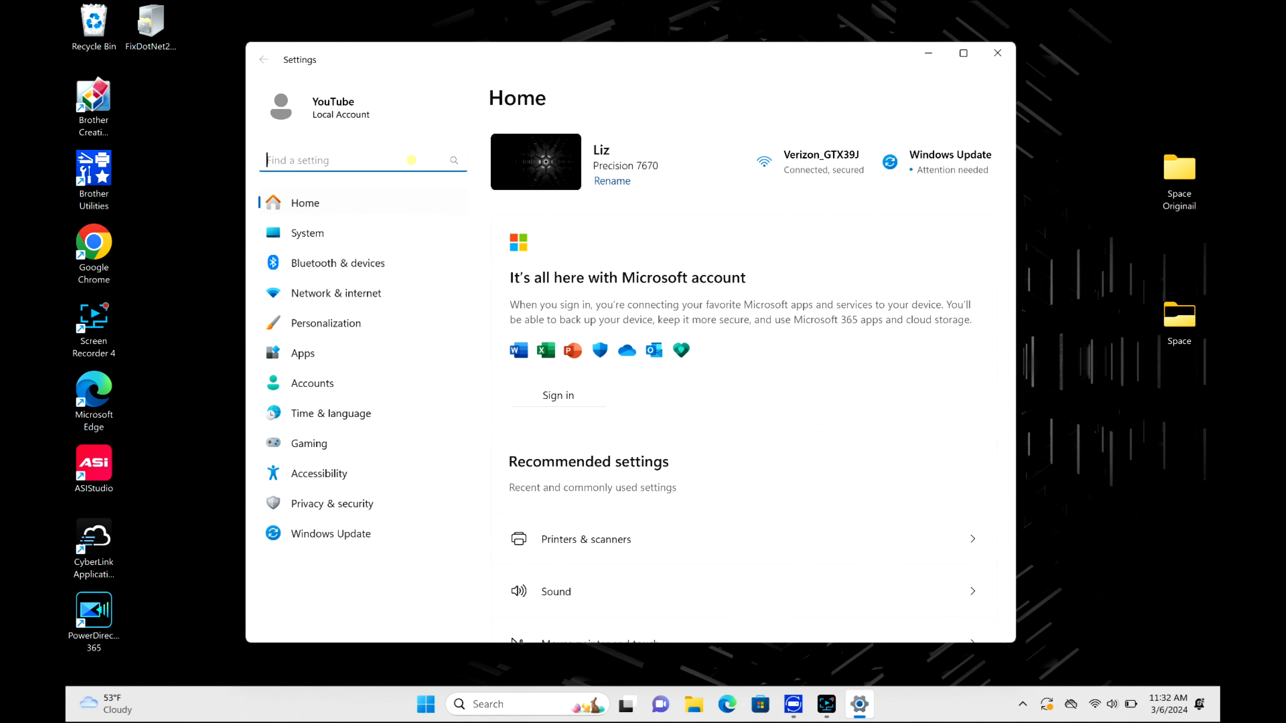
text(troublesh)
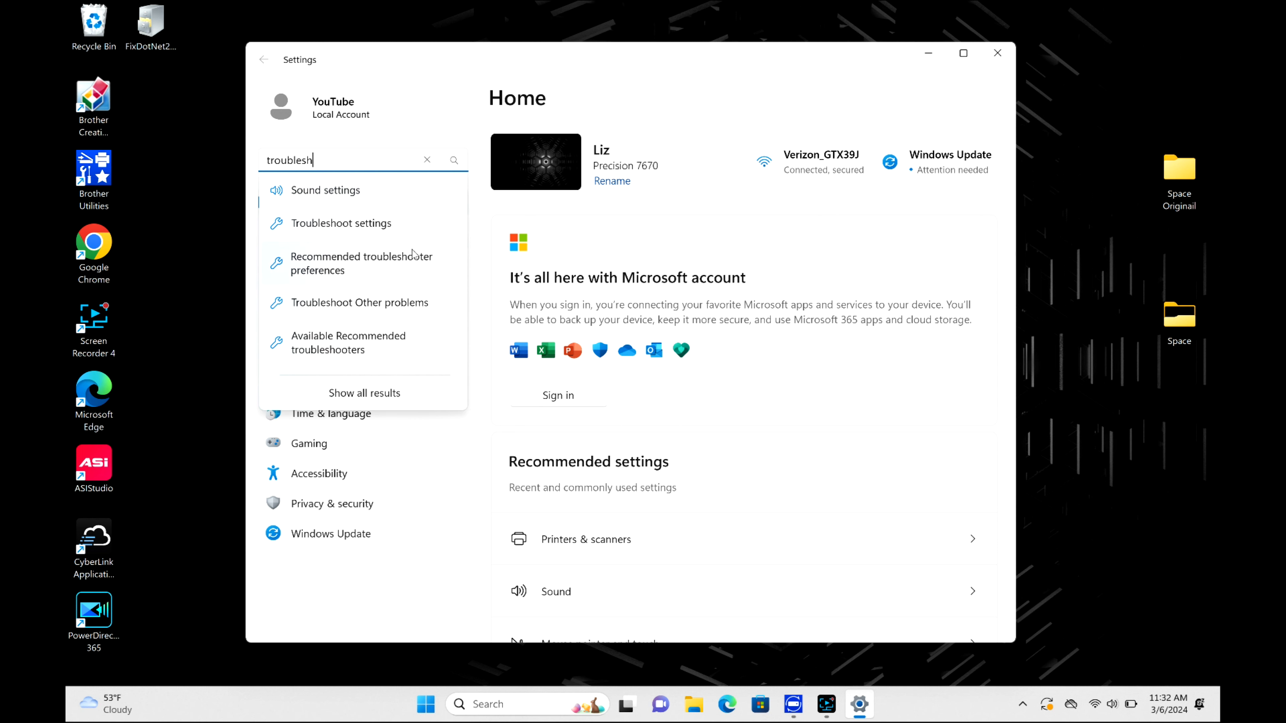
click(408, 223)
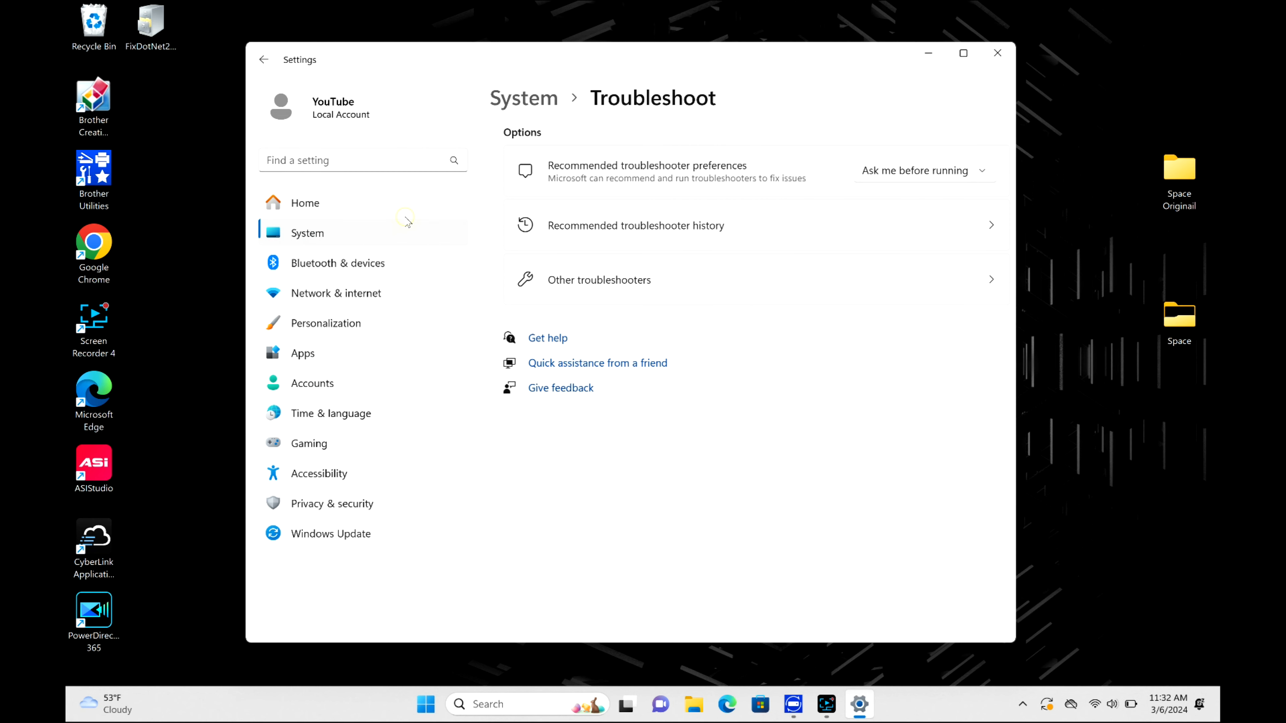
click(840, 287)
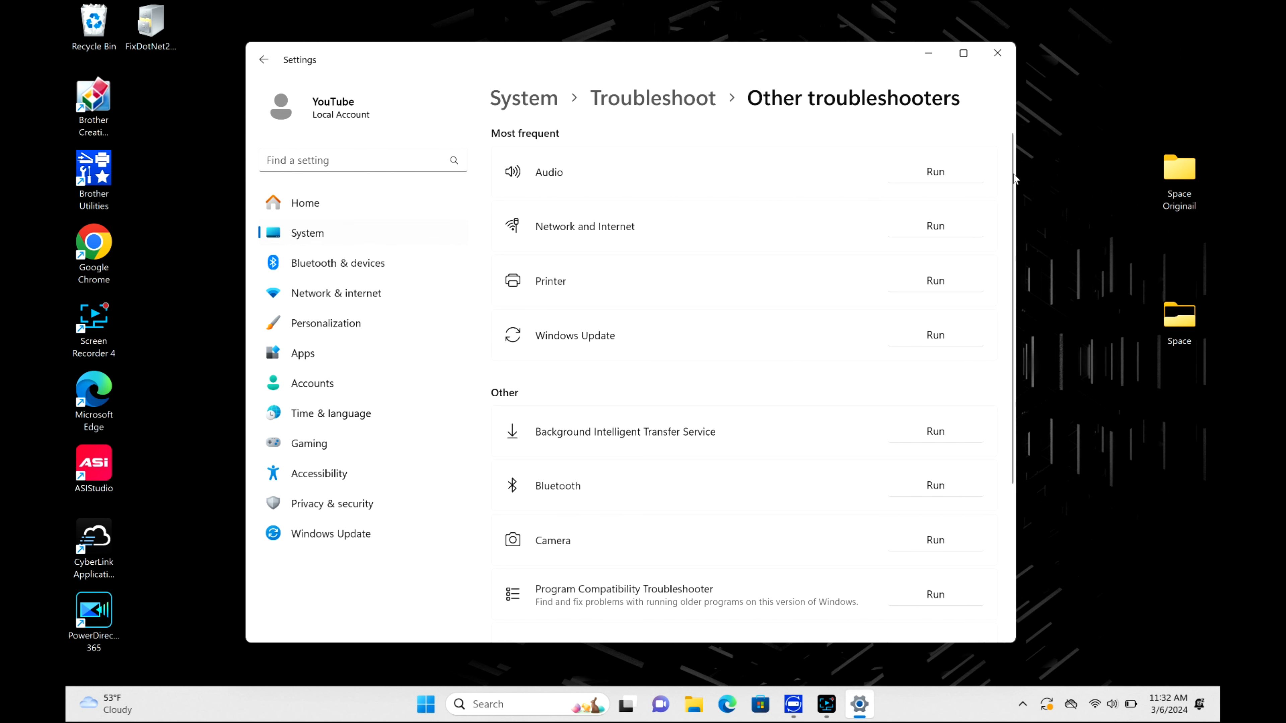
- Run the Windows Update troubleshooter, close its dialog, and close Settings
mouse_move(1014, 178)
mouse_down()
mouse_move(1016, 349)
mouse_move(1032, 173)
mouse_up()
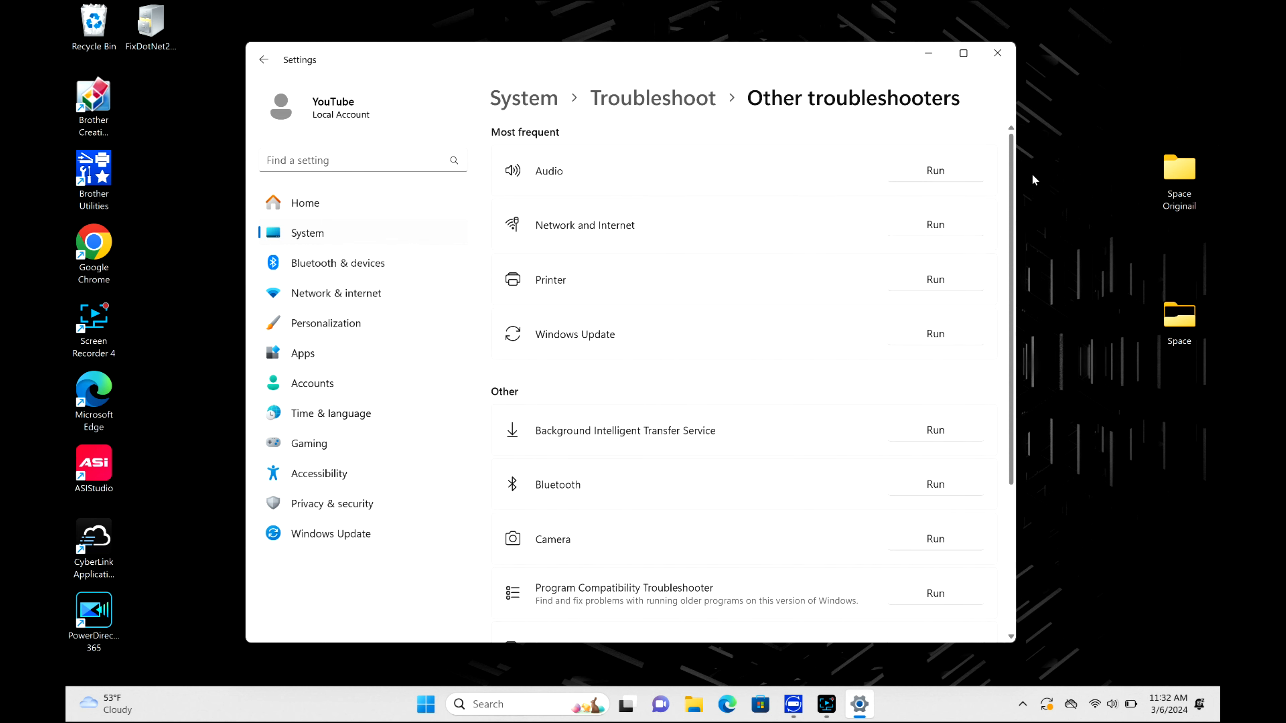
scroll(860, 374, down, 1)
click(943, 291)
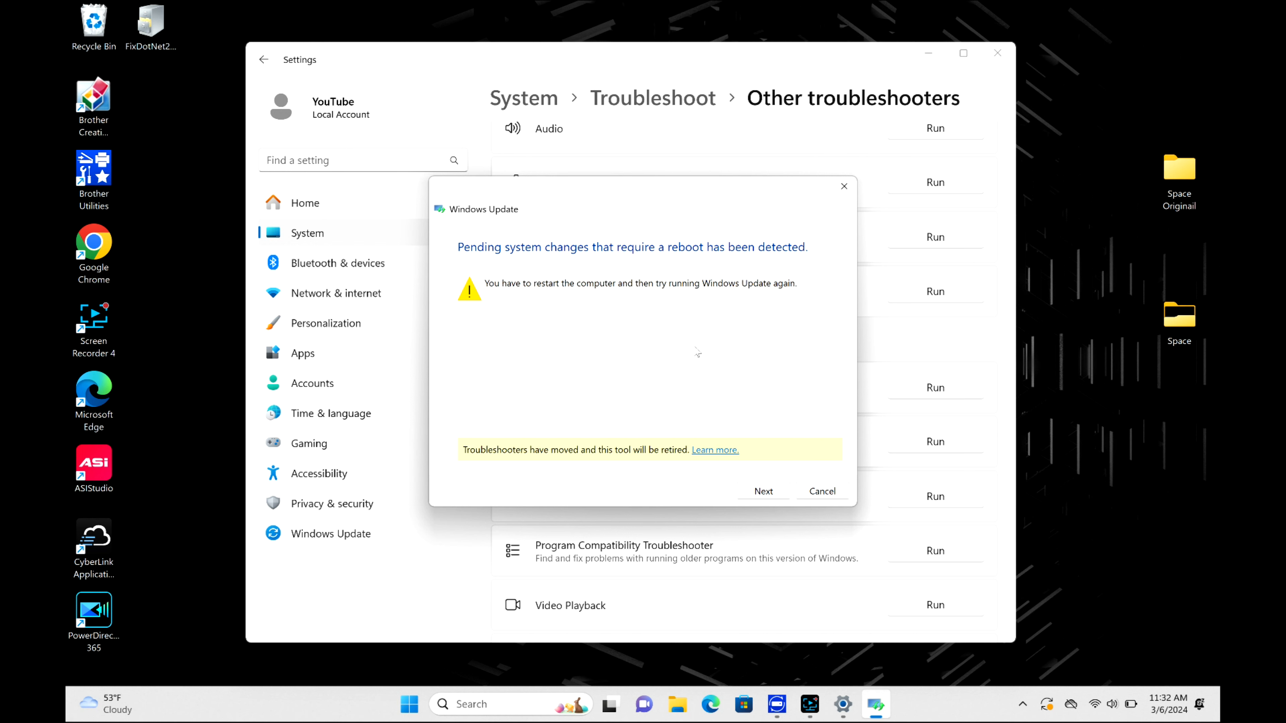
click(765, 490)
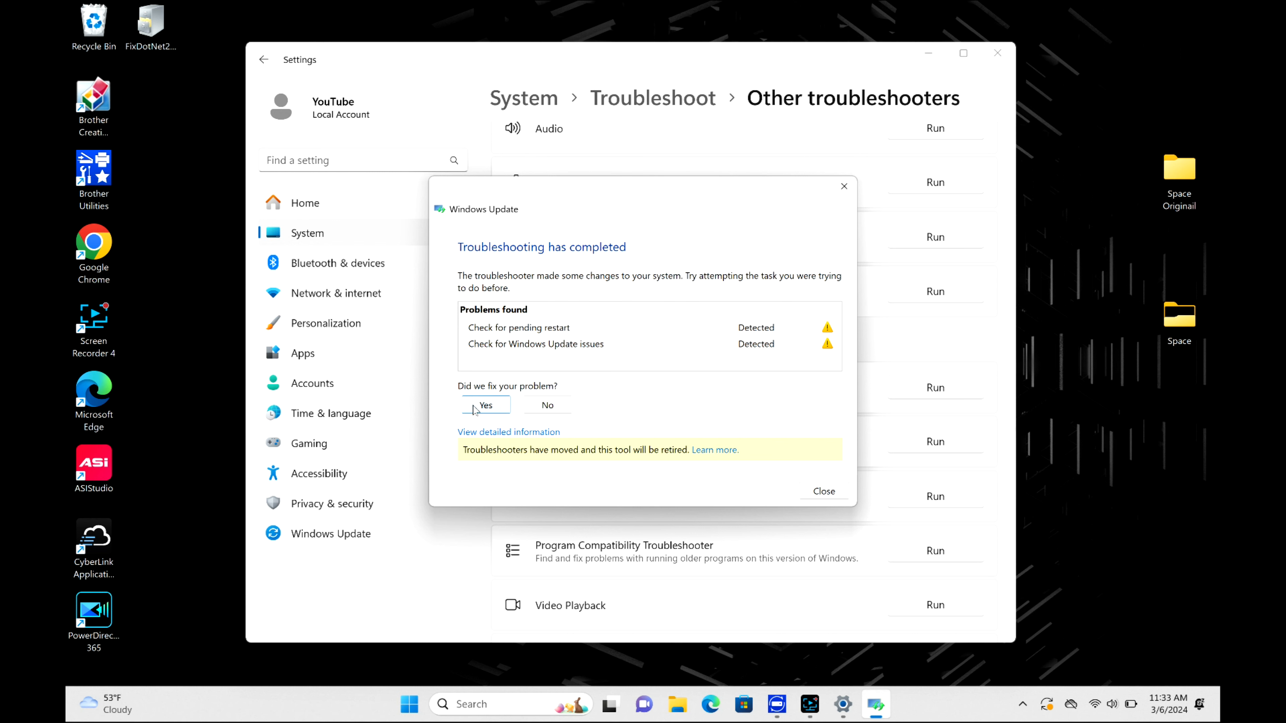
click(843, 186)
click(998, 54)
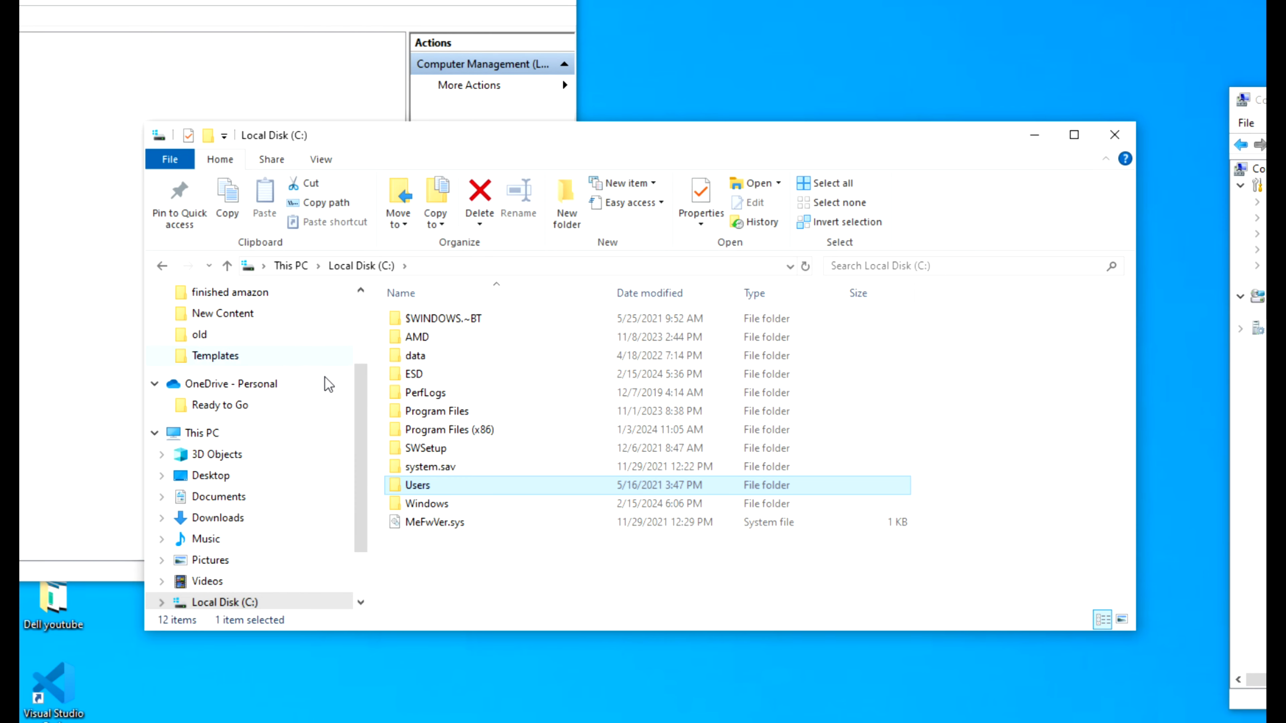
- Open Computer Management from This PC and examine the disks and partitions in Disk Management
right_click(216, 439)
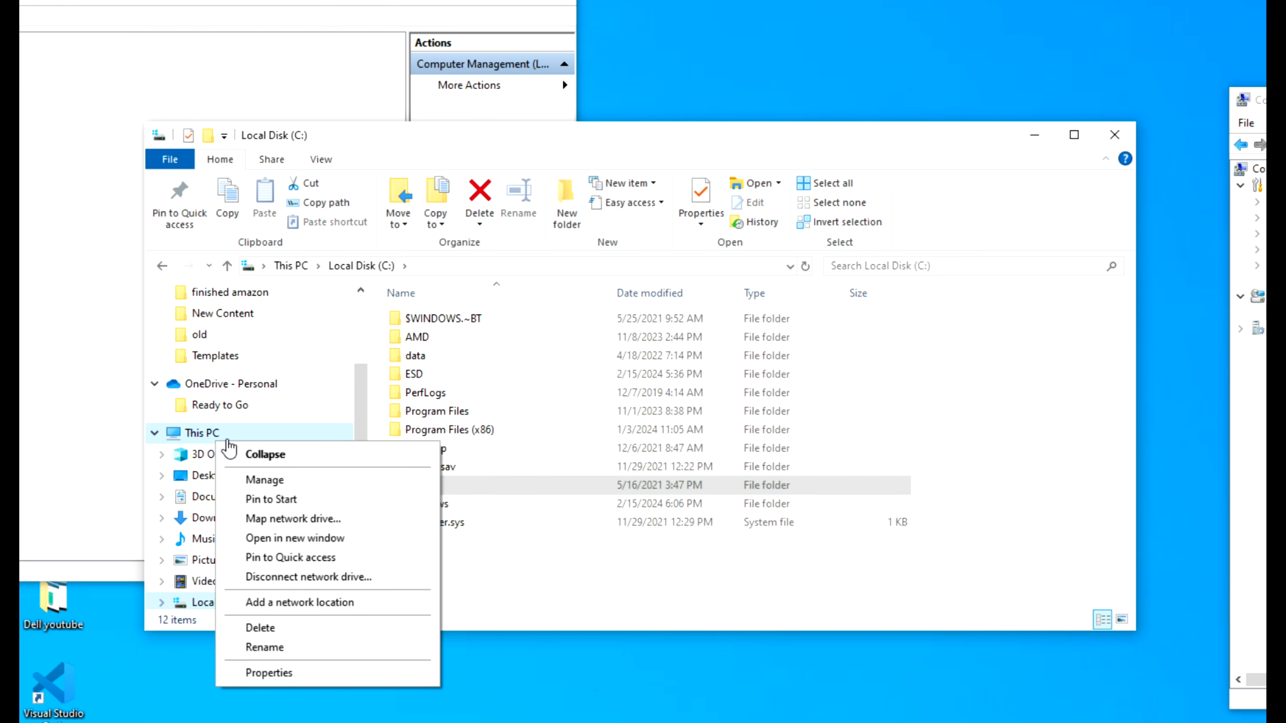
click(278, 482)
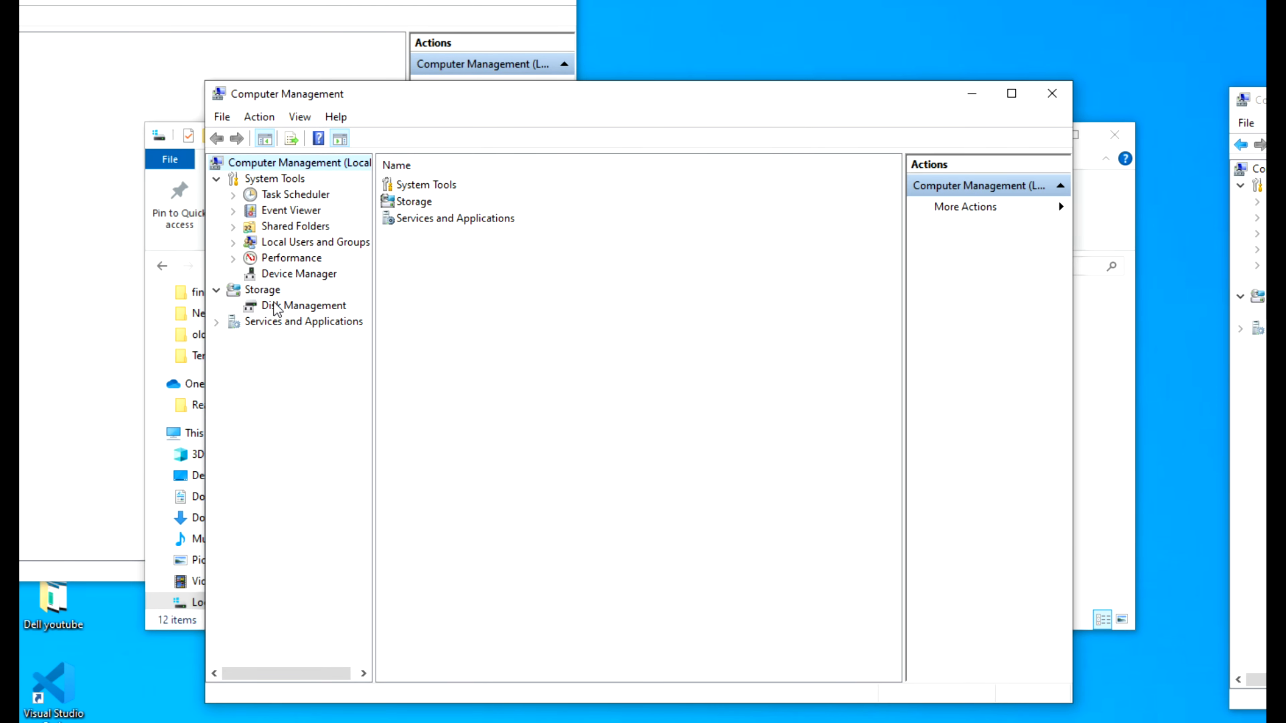
click(265, 290)
click(302, 305)
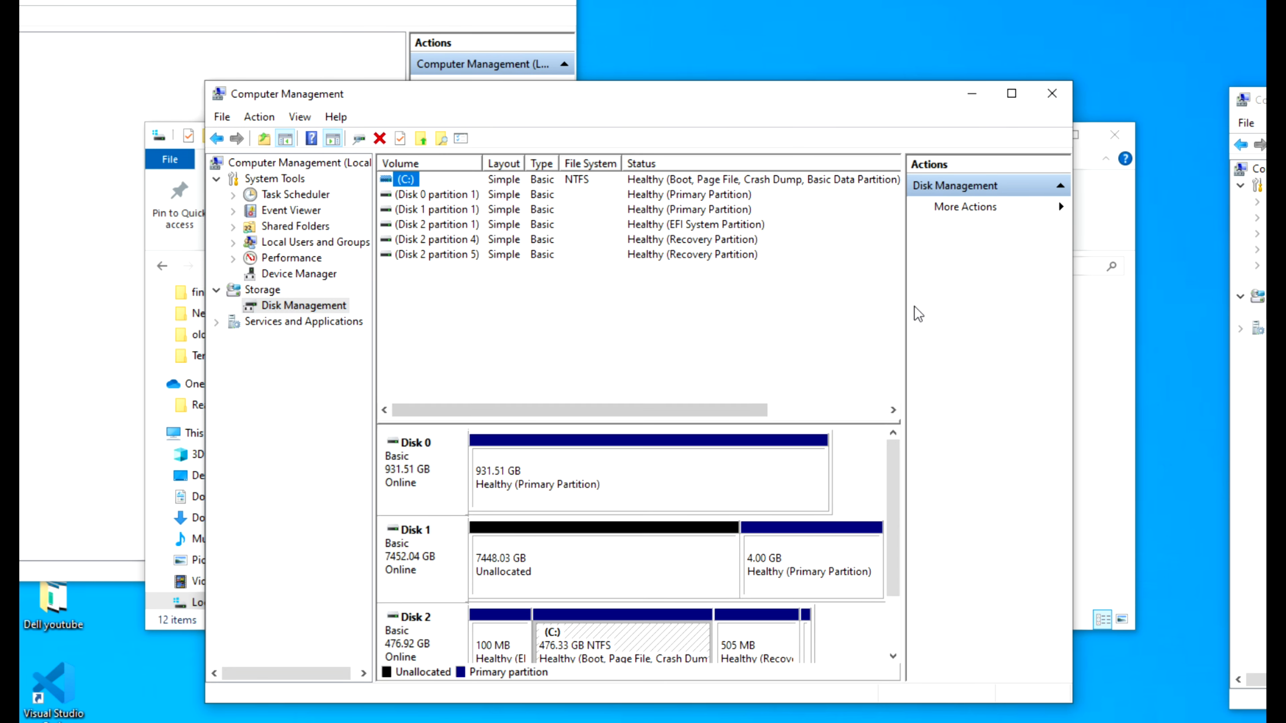
drag(904, 301, 1125, 299)
click(922, 408)
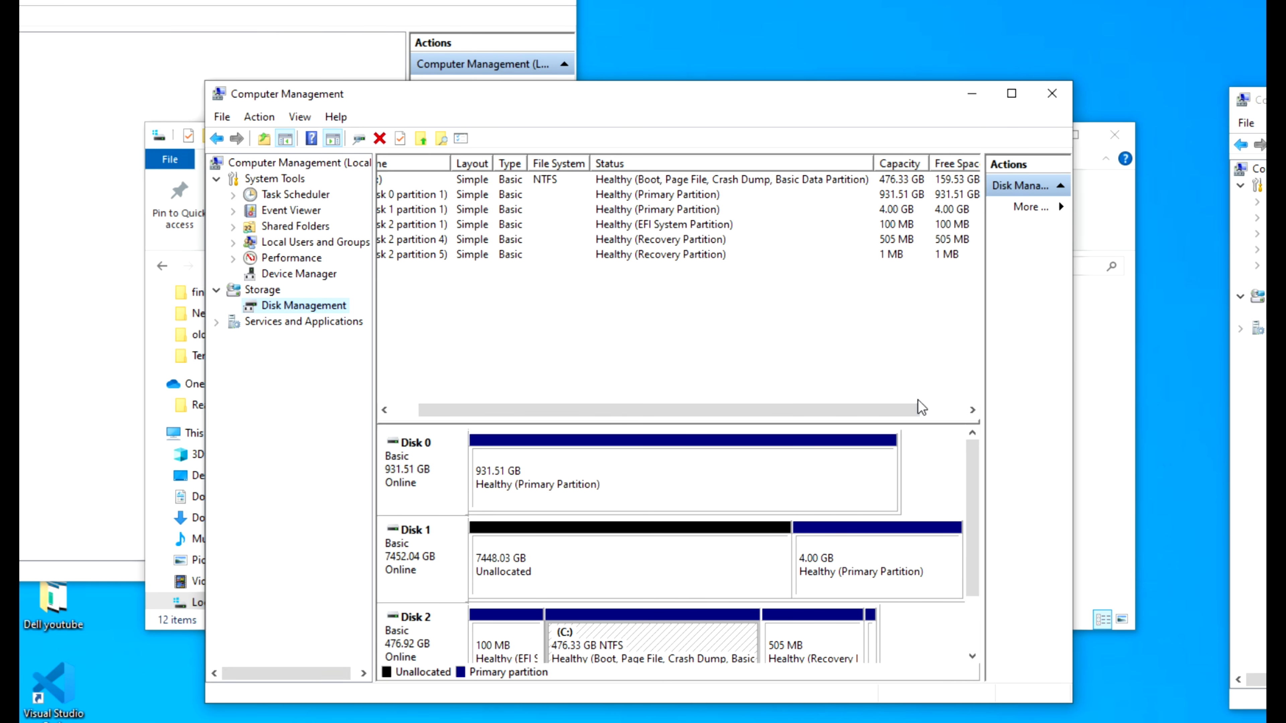
drag(976, 542, 990, 607)
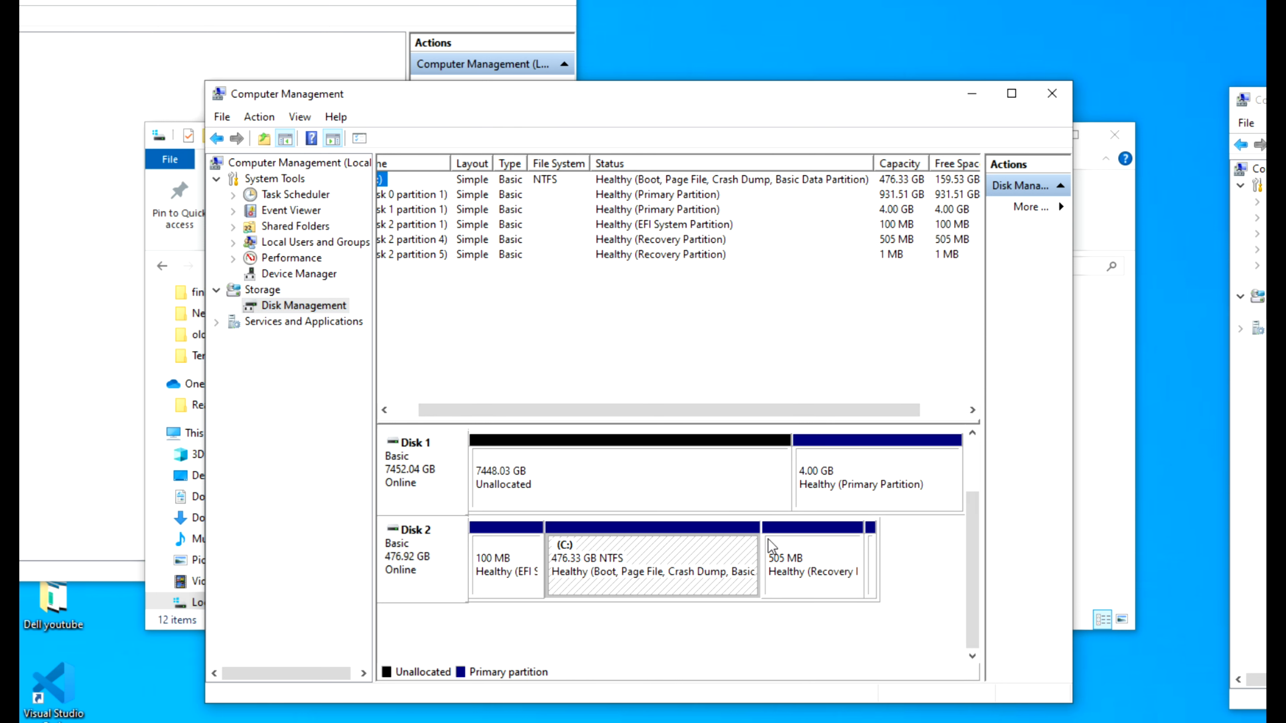
click(1052, 93)
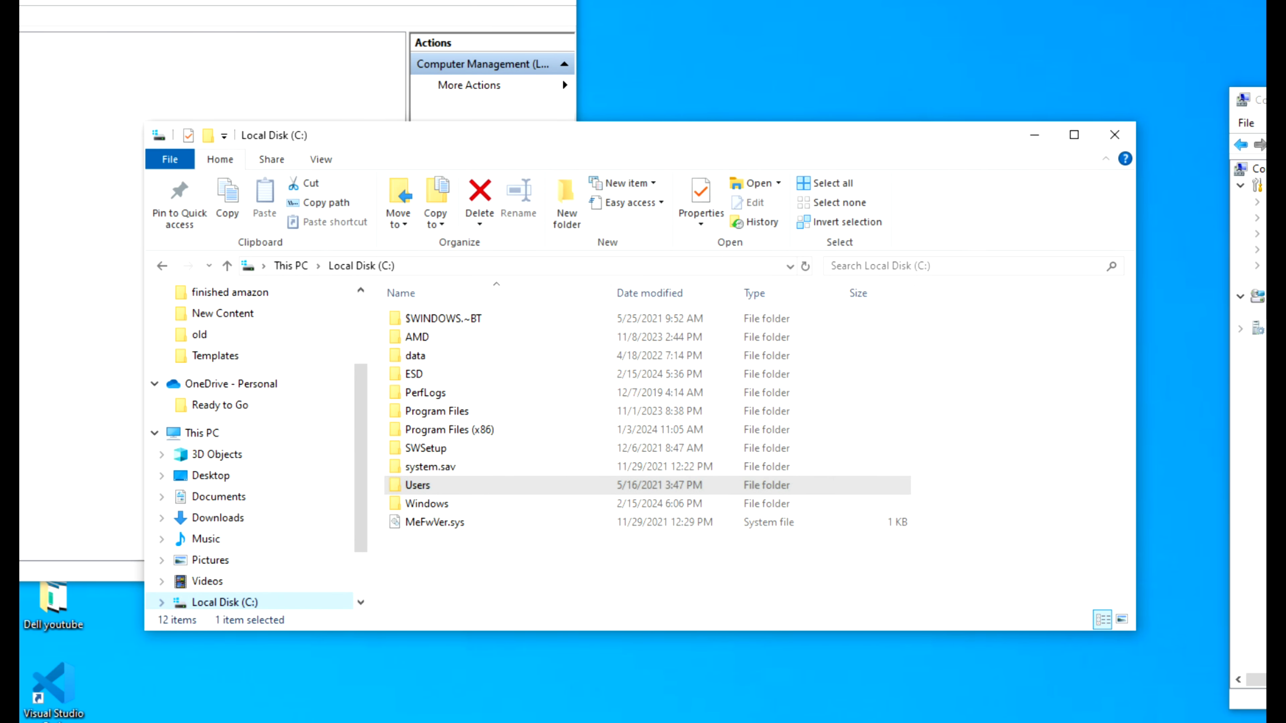
- Search for cmd and open Command Prompt
key(super+s)
text(cmd)
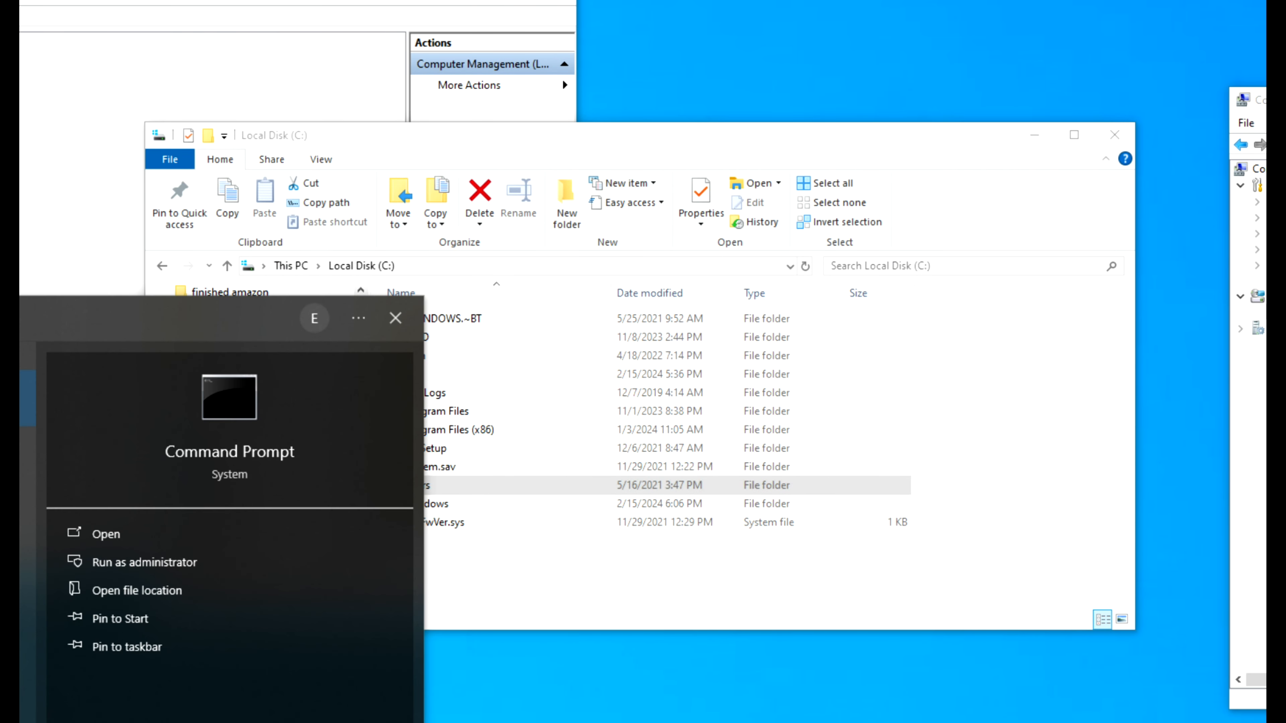
key(Return)
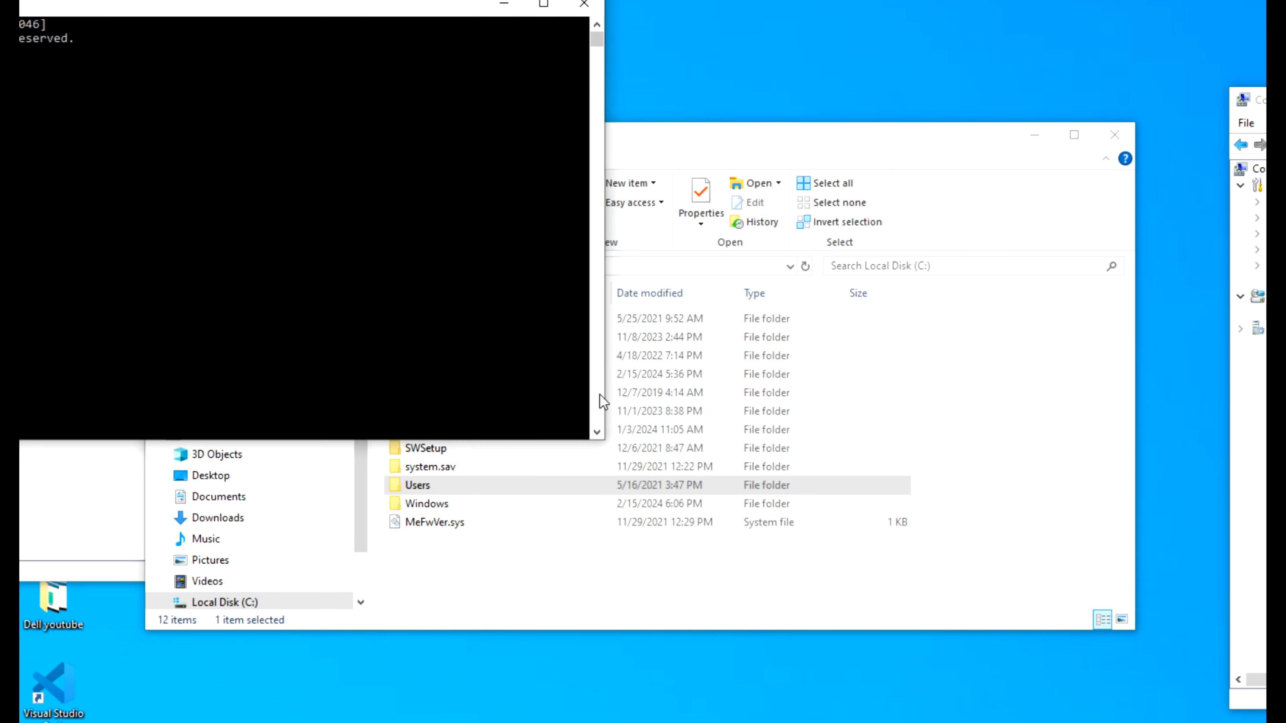
drag(294, 5, 808, 156)
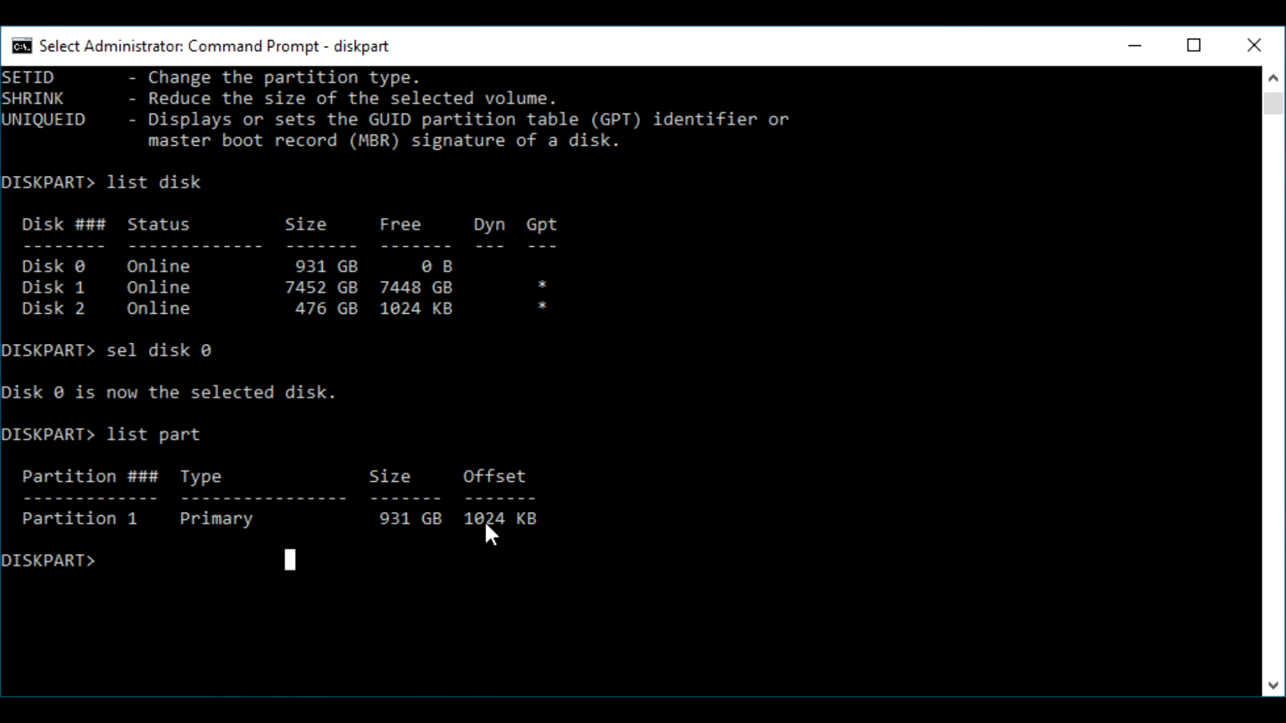
- Enter the diskpart command shrink desired=250 minimum=250 for the selected disk
text(sel )
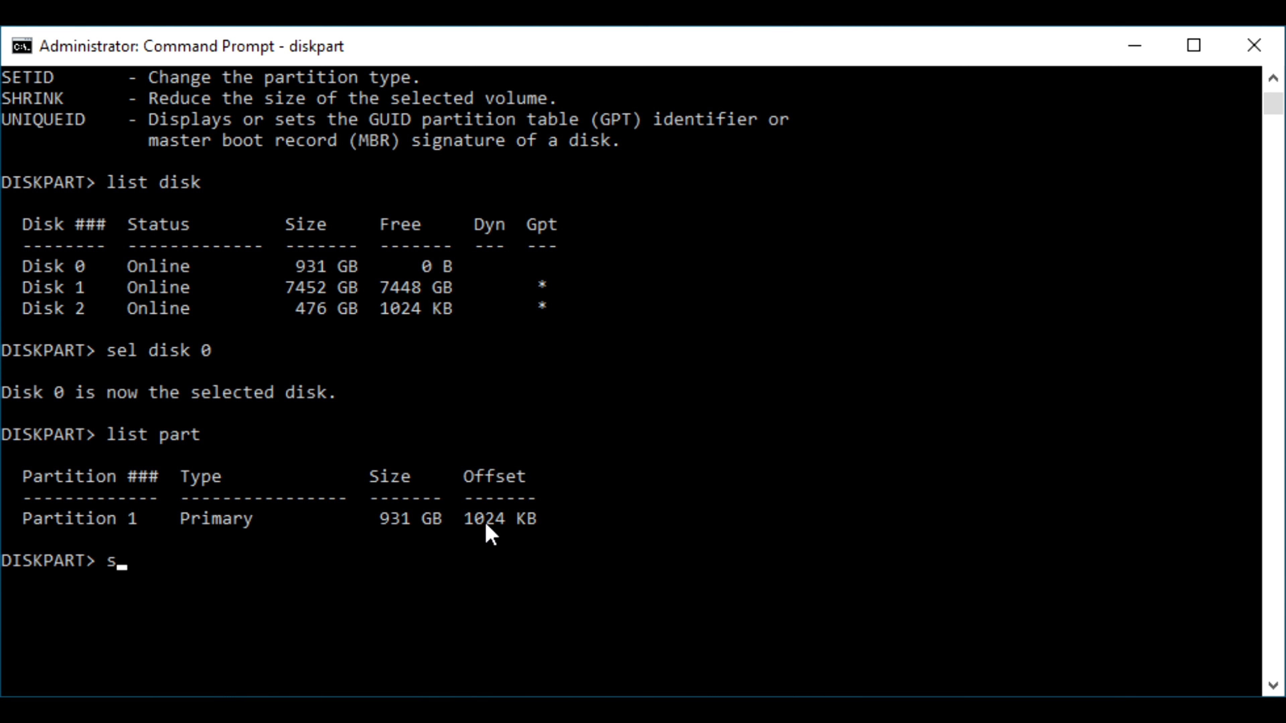
text(partr)
key(BackSpace)
text(2)
key(BackSpace)
key(BackSpace)
key(BackSpace)
key(BackSpace)
key(BackSpace)
key(BackSpace)
key(BackSpace)
key(BackSpace)
key(BackSpace)
key(BackSpace)
text(shrink desir)
text(ed)
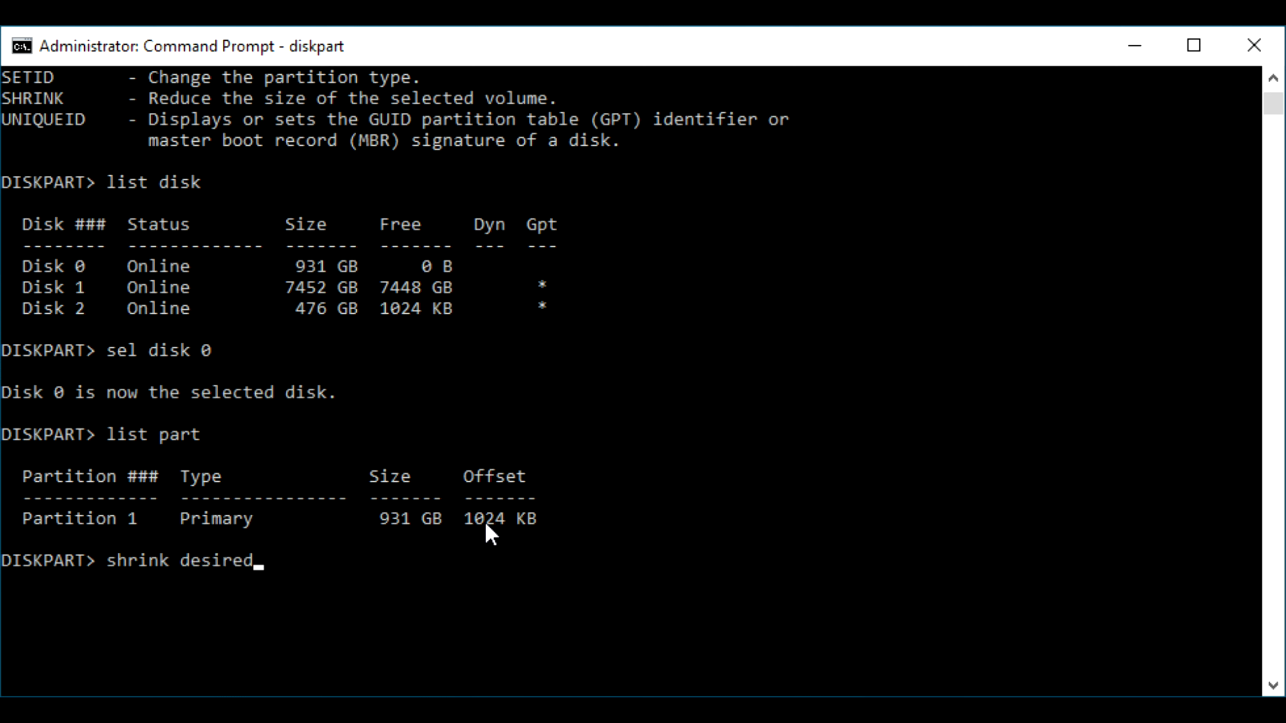
text(=250 minimum =)
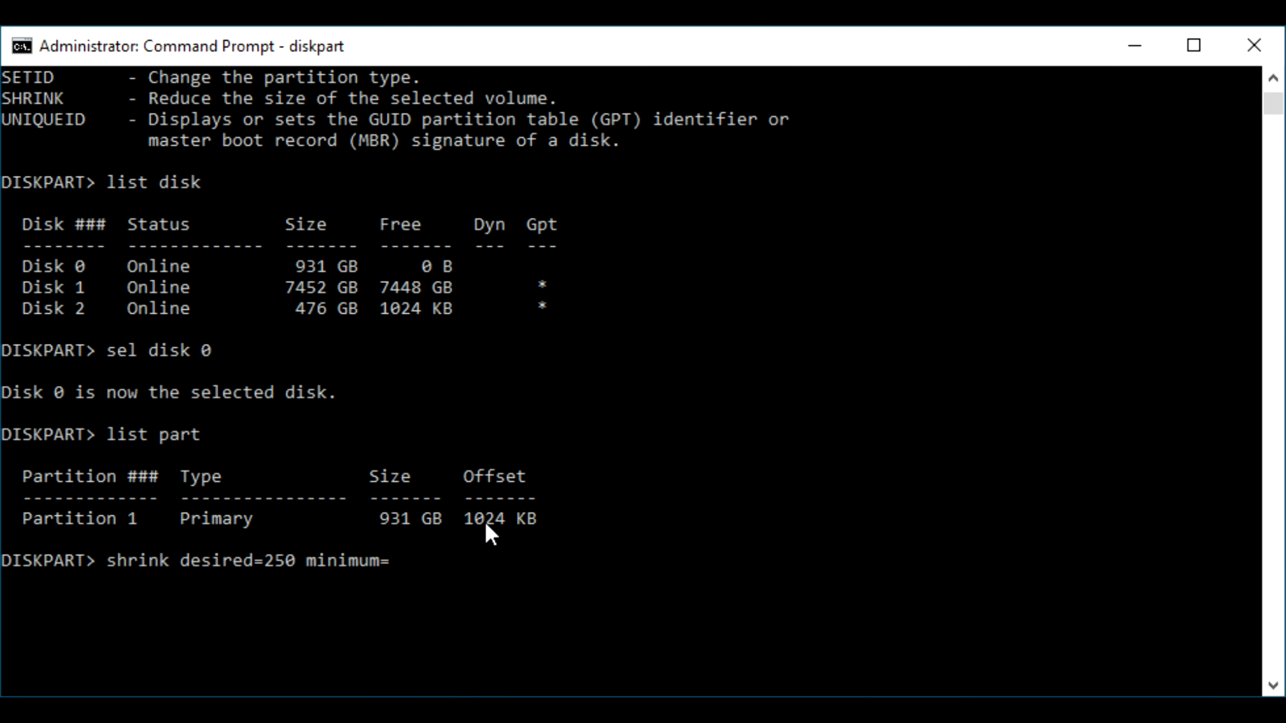
text(250)
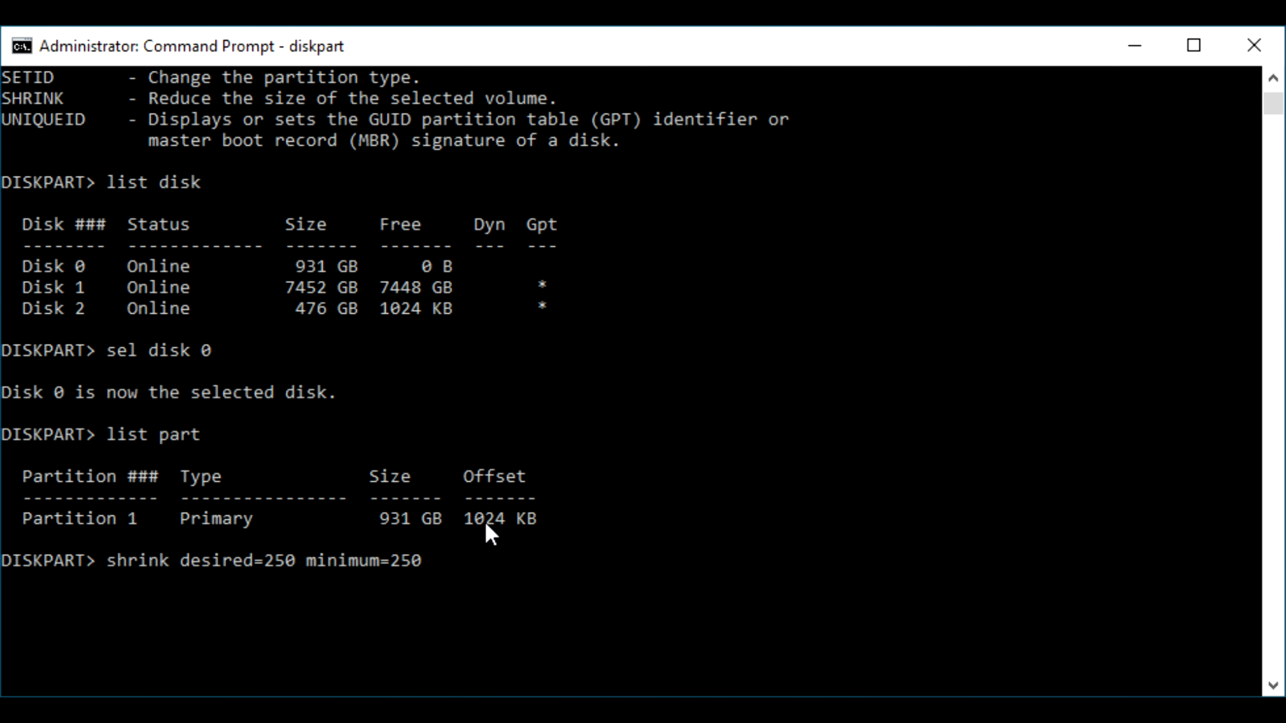